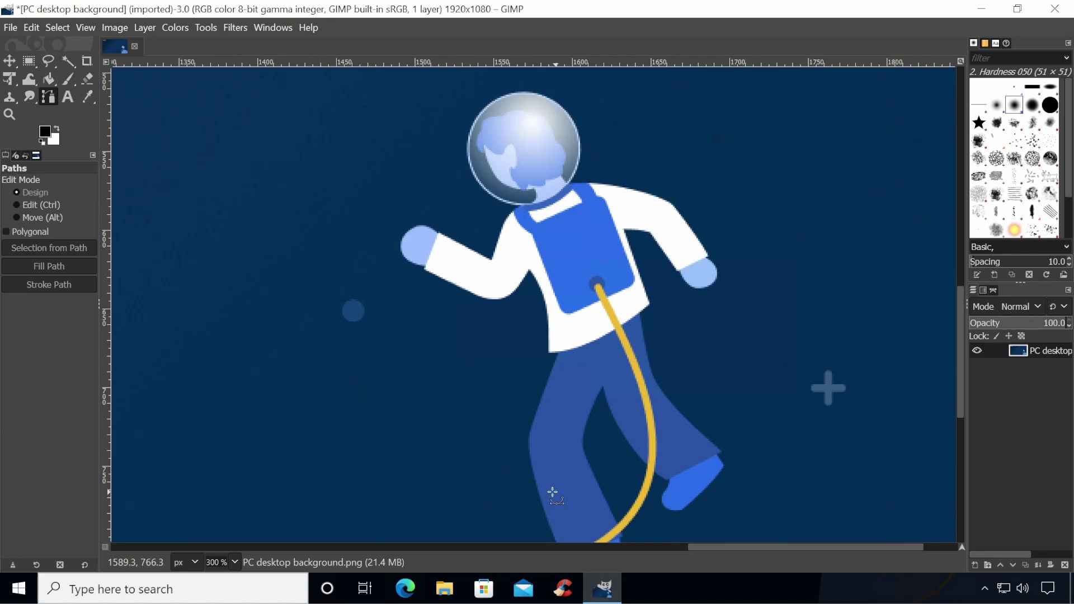
Place a final path anchor point on the desktop background image in GIMP
{"action": "left_click", "coordinate": [537, 490]}
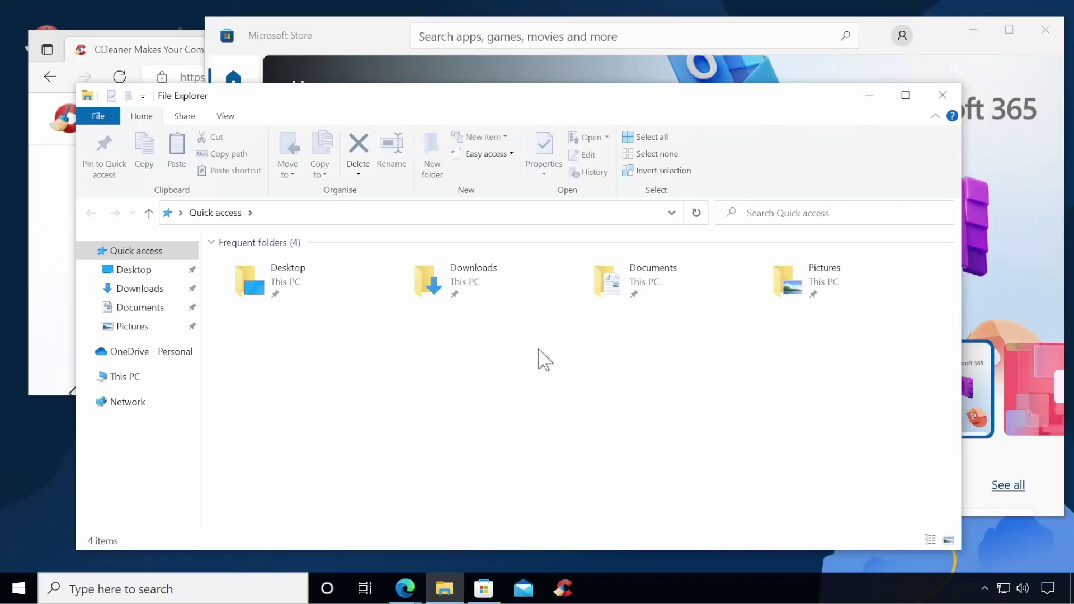
Close File Explorer, Microsoft Store, and the Google and ccleaner.com Edge windows
{"action": "left_click", "coordinate": [950, 97]}
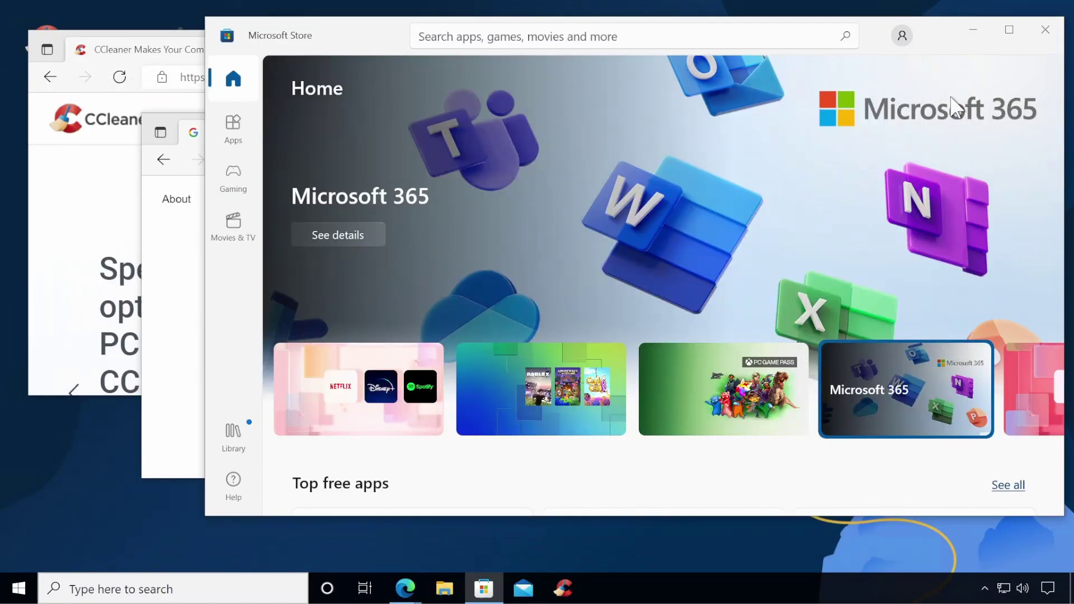
{"action": "left_click", "coordinate": [1041, 30]}
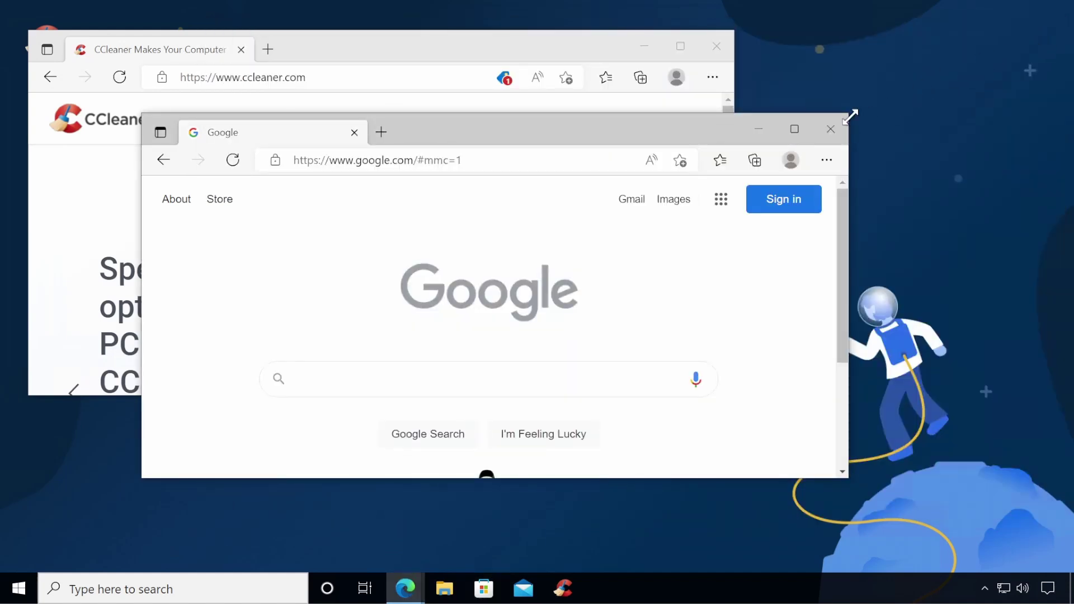
{"action": "left_click", "coordinate": [832, 128]}
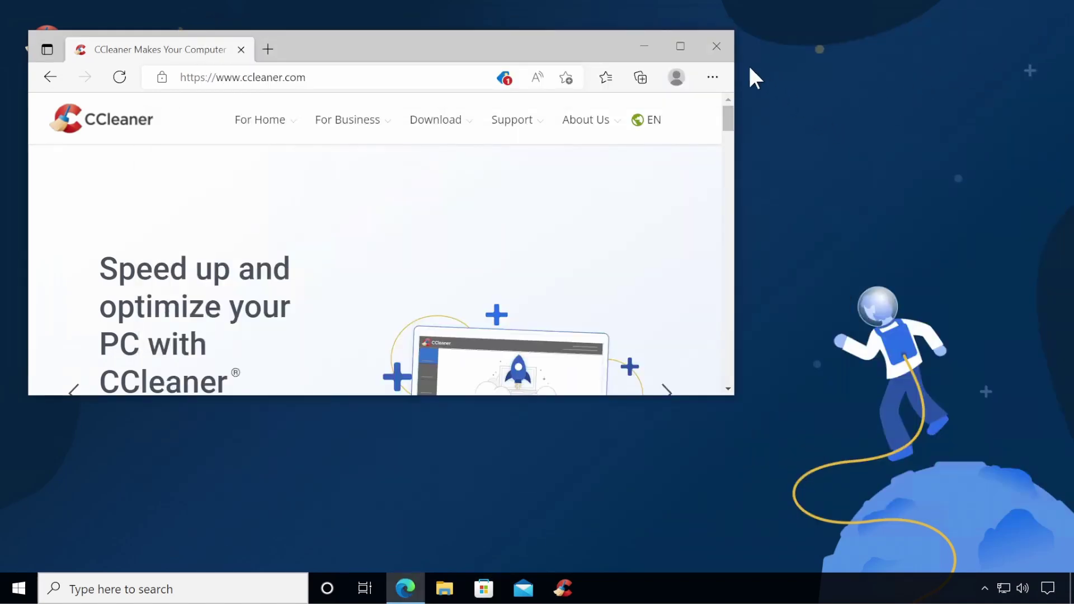
{"action": "left_click", "coordinate": [716, 47]}
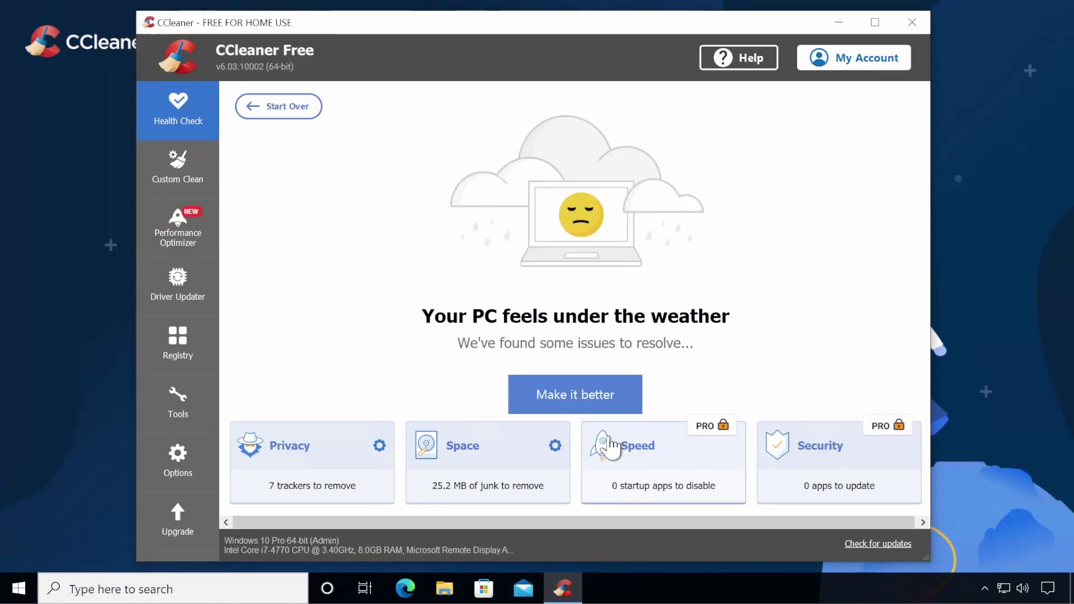
Choose Make it better to fix the 7 trackers and 25.2 MB of junk found
{"action": "left_click", "coordinate": [572, 400]}
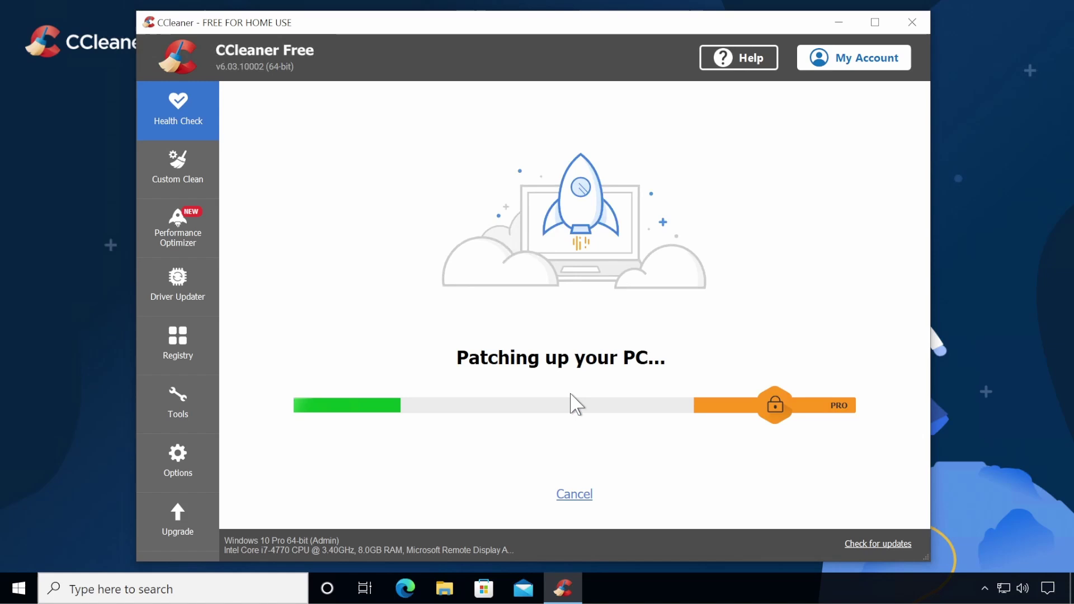